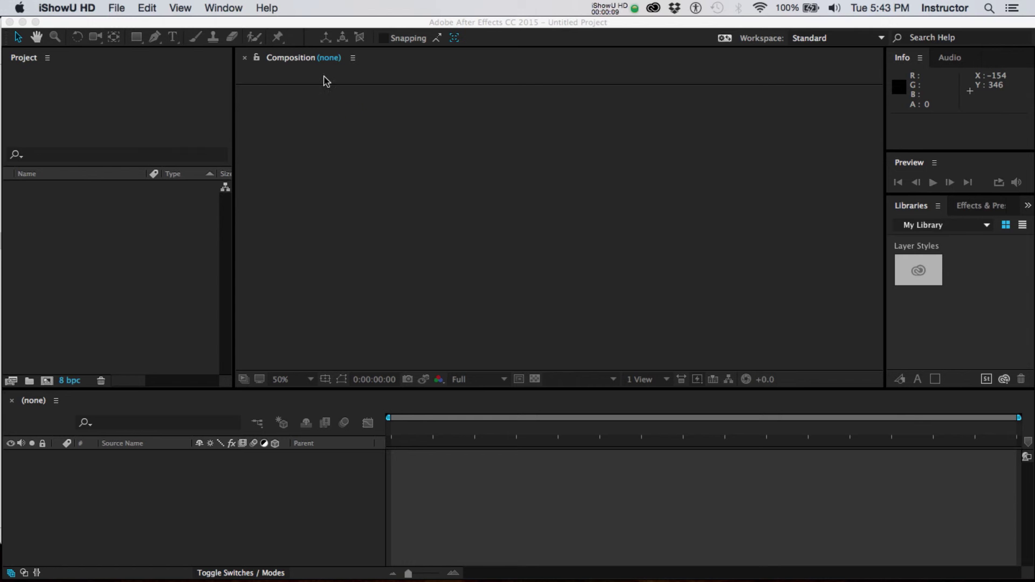
Step: Click in the Composition panel to make After Effects the active application
{"action": "left_click", "coordinate": [349, 106]}
{"action": "left_click", "coordinate": [461, 8]}
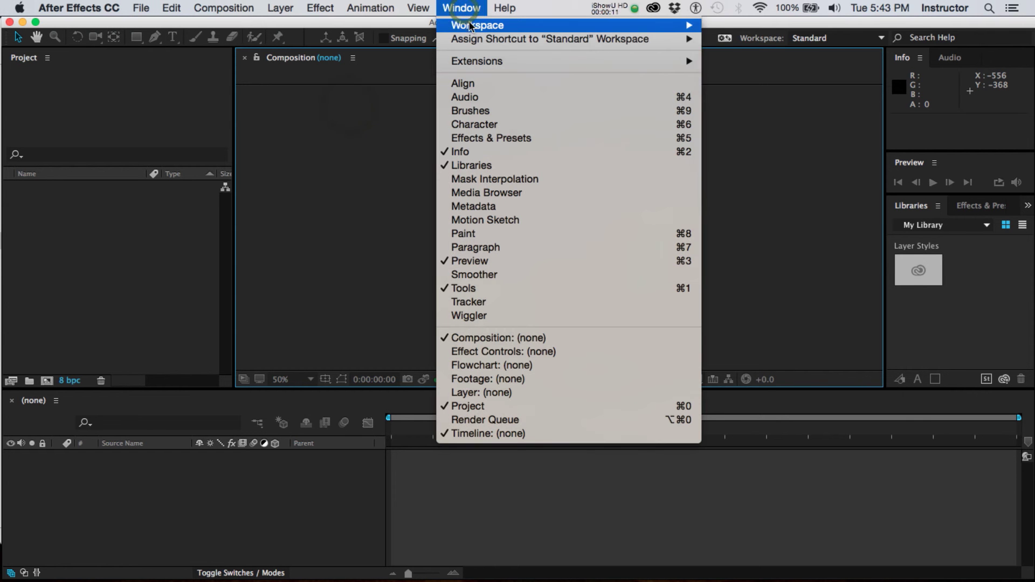
{"action": "mouse_move", "coordinate": [472, 25]}
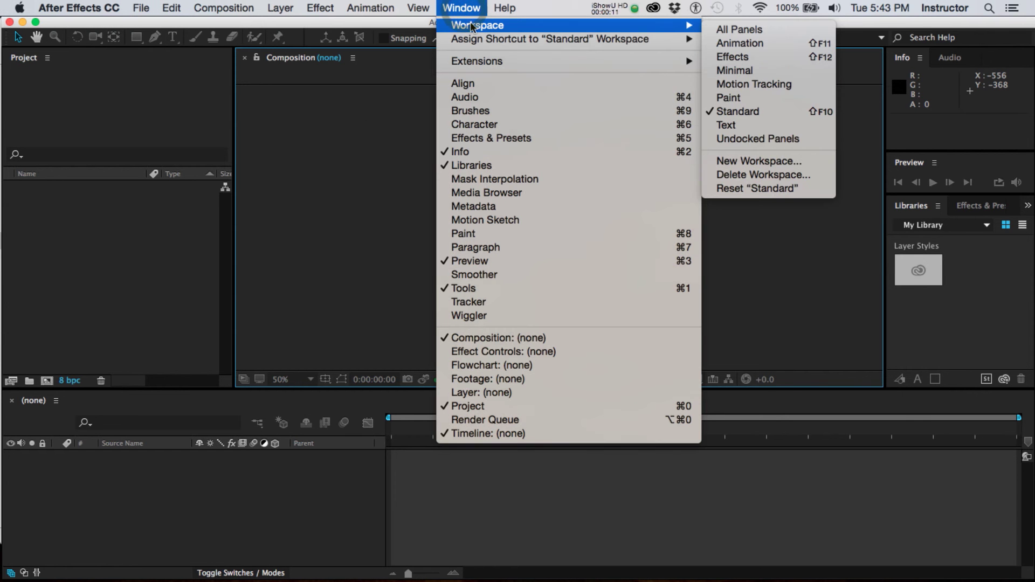
{"action": "left_click", "coordinate": [745, 112]}
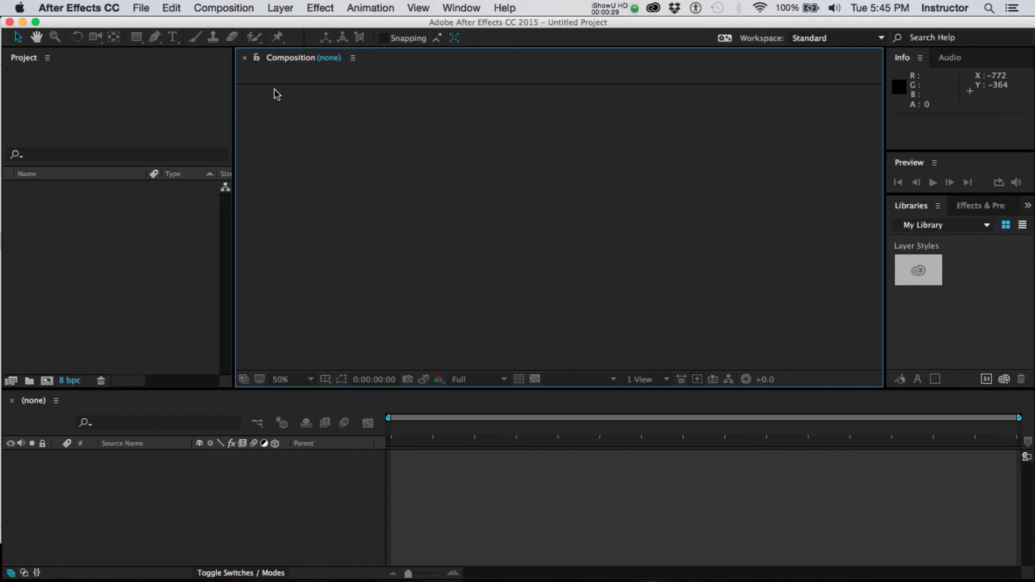
Step: Create a new composition named 'Star' using the HDTV 1080 29.97 preset at 1920×1080
{"action": "left_click", "coordinate": [237, 10]}
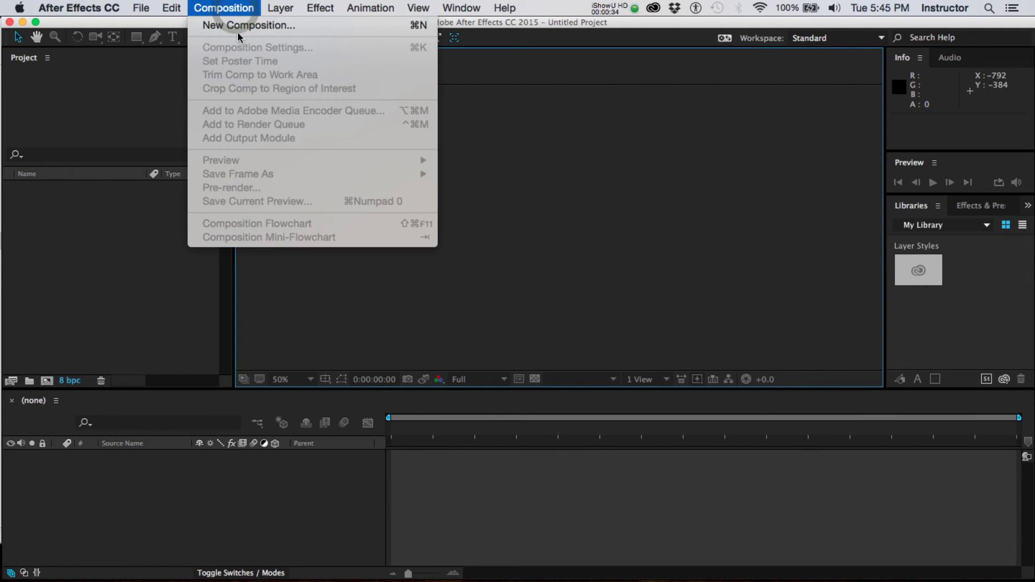
{"action": "left_click", "coordinate": [239, 25]}
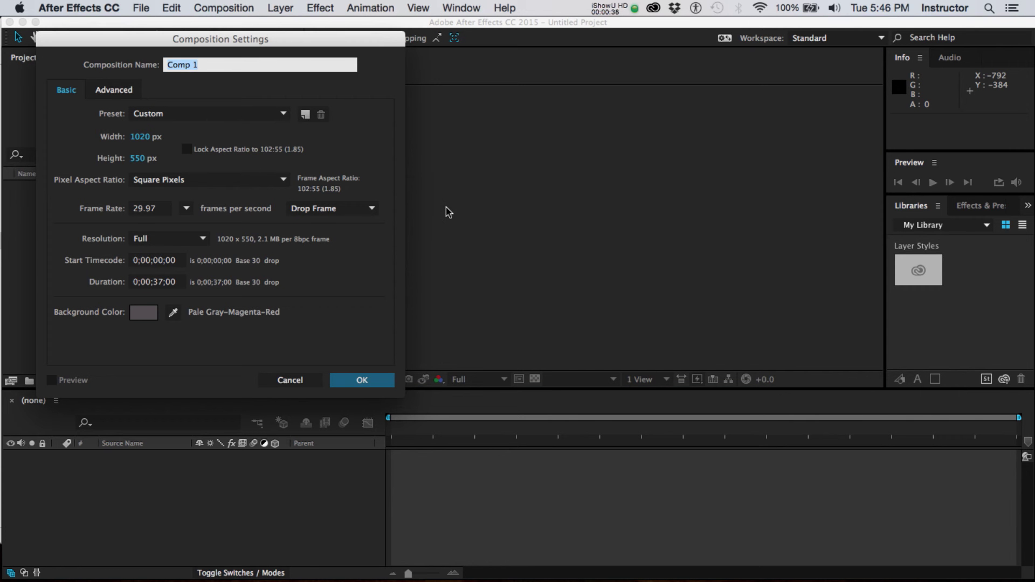
{"action": "type", "text": "Star"}
{"action": "left_click", "coordinate": [283, 115]}
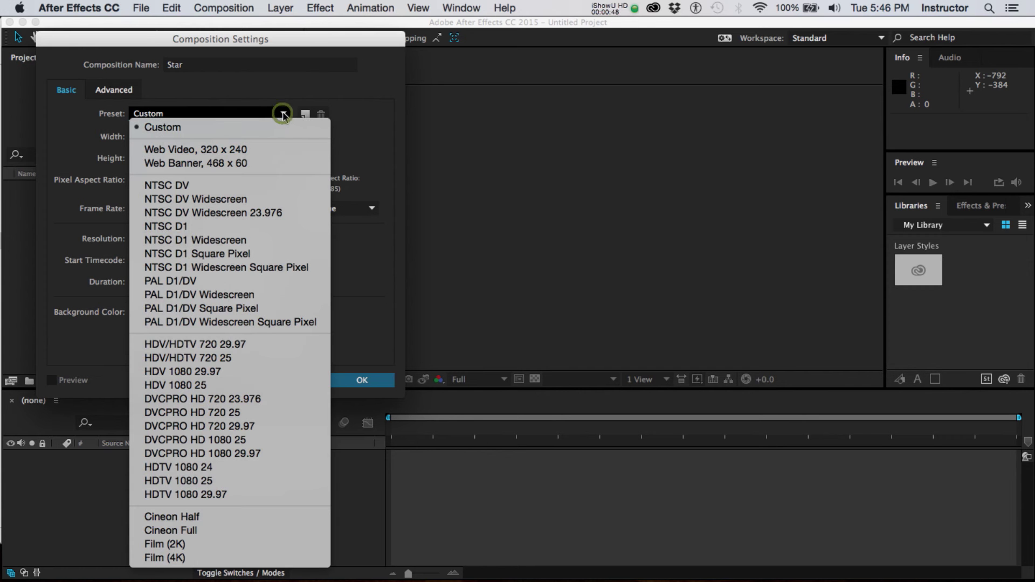
{"action": "left_click", "coordinate": [232, 495]}
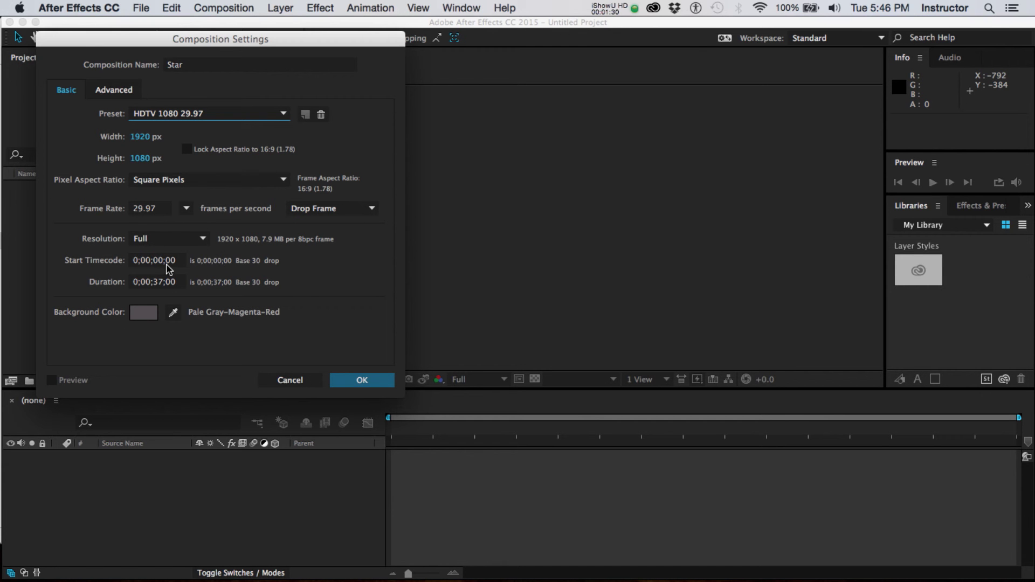
Step: Set the Star composition's duration to 10 seconds and confirm to create it
{"action": "left_click", "coordinate": [160, 284]}
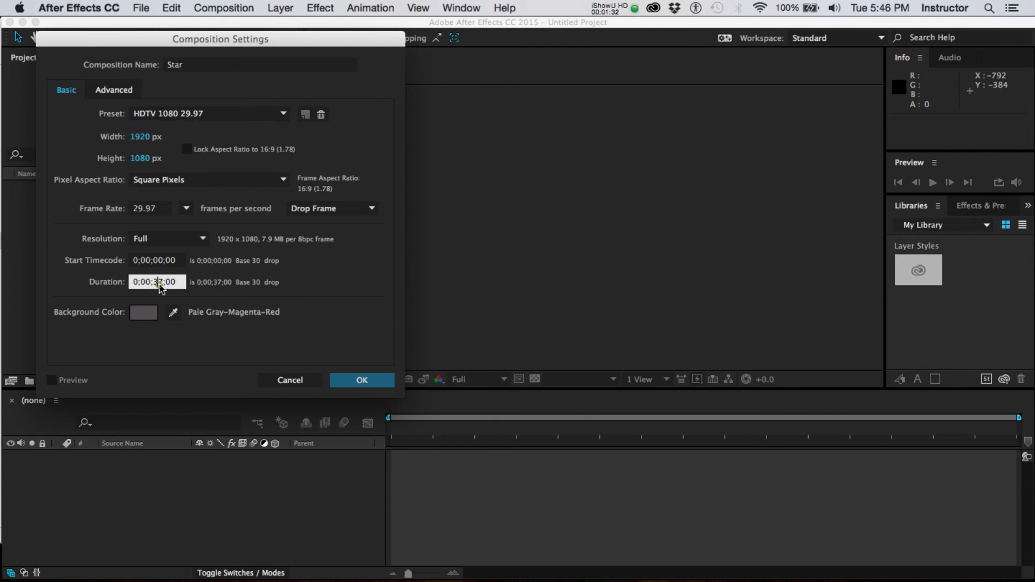
{"action": "double_click", "coordinate": [158, 282]}
{"action": "type", "text": "10"}
{"action": "left_click", "coordinate": [355, 382]}
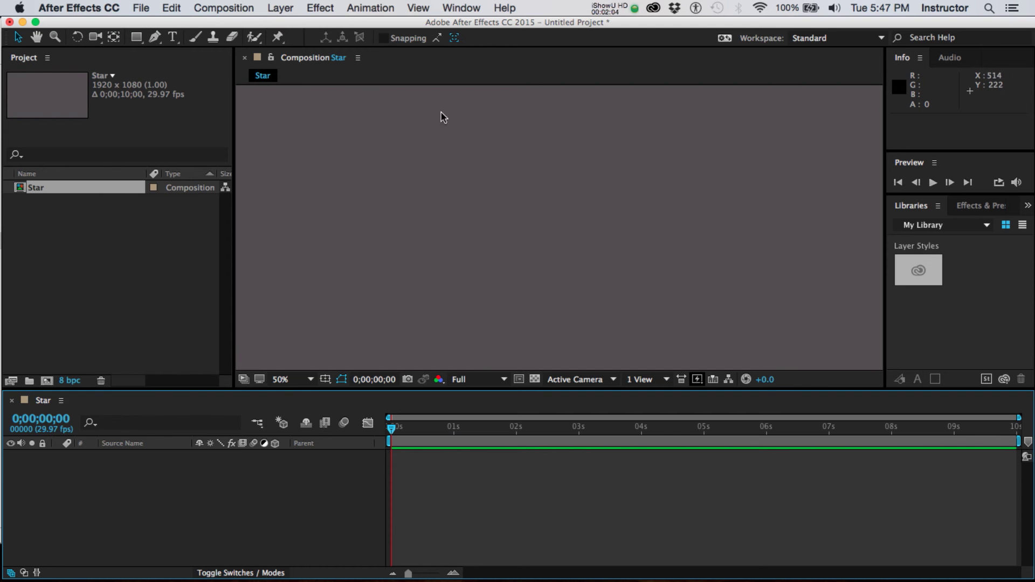
Step: Set the viewer magnification to Fit so the whole 1920×1080 frame is visible
{"action": "left_click", "coordinate": [311, 381]}
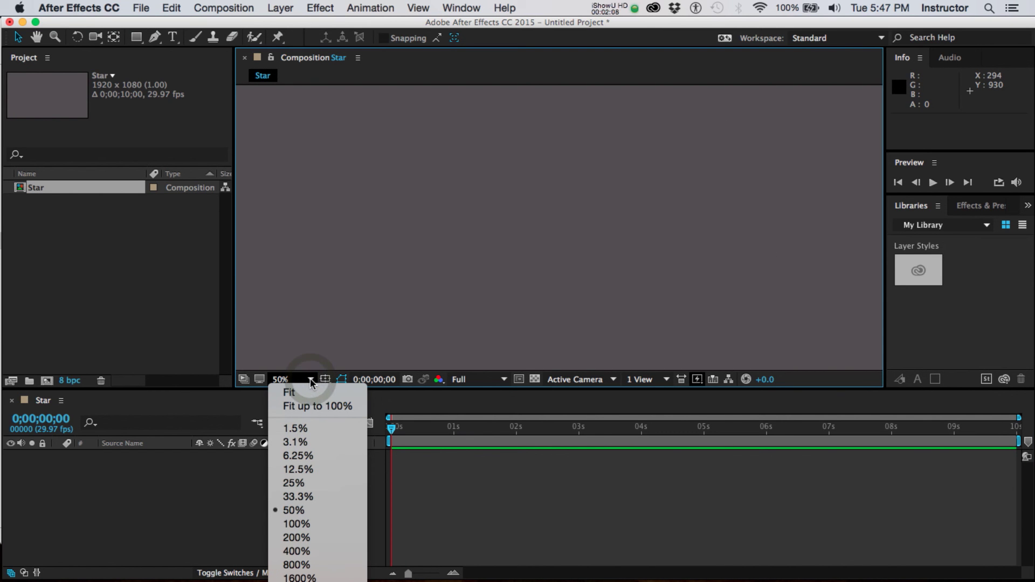
{"action": "left_click", "coordinate": [289, 392]}
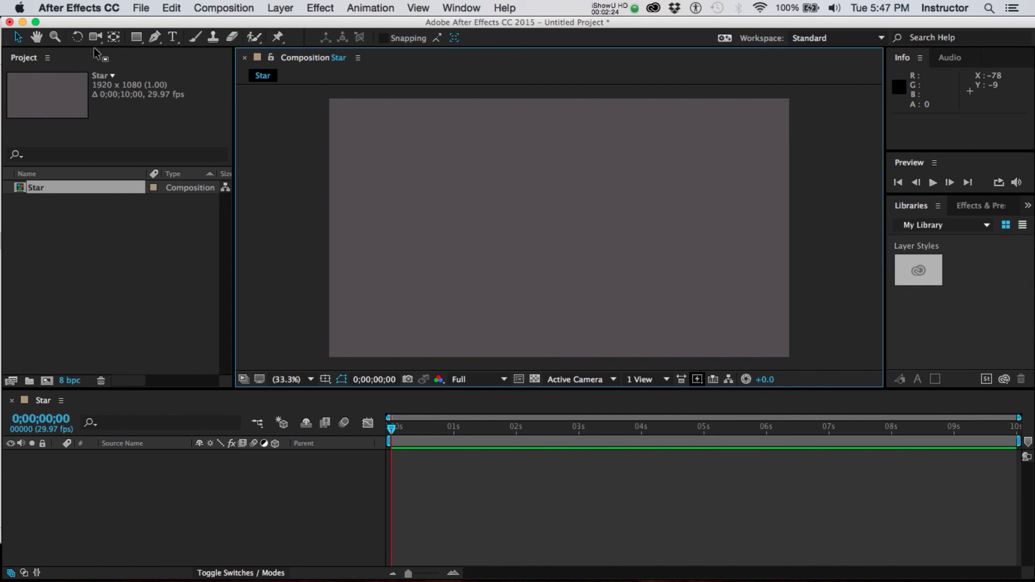
Step: Select the Star comp, scrub the playhead and back, then zoom the timeline to frames
{"action": "left_click", "coordinate": [37, 214]}
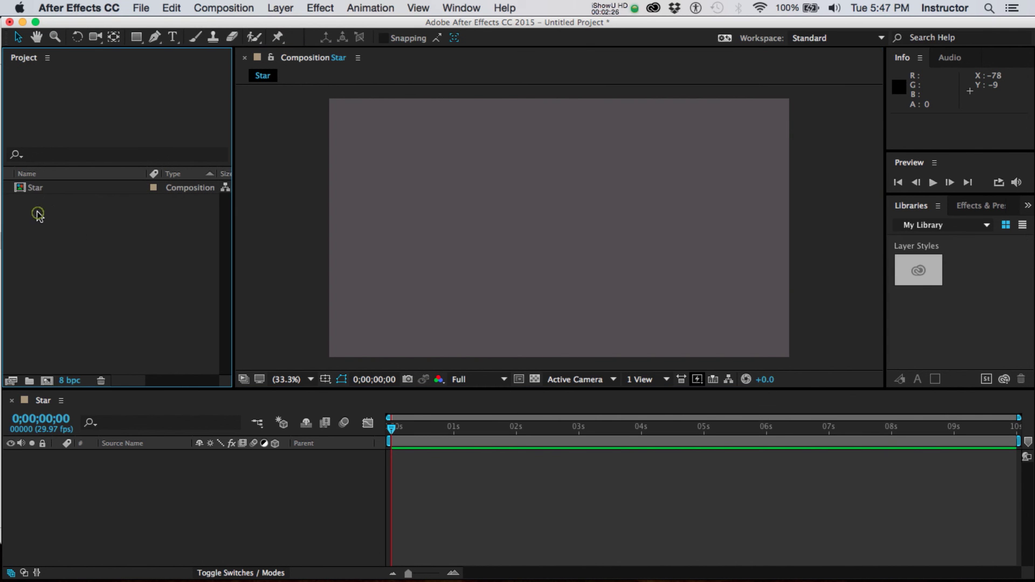
{"action": "left_click", "coordinate": [23, 189]}
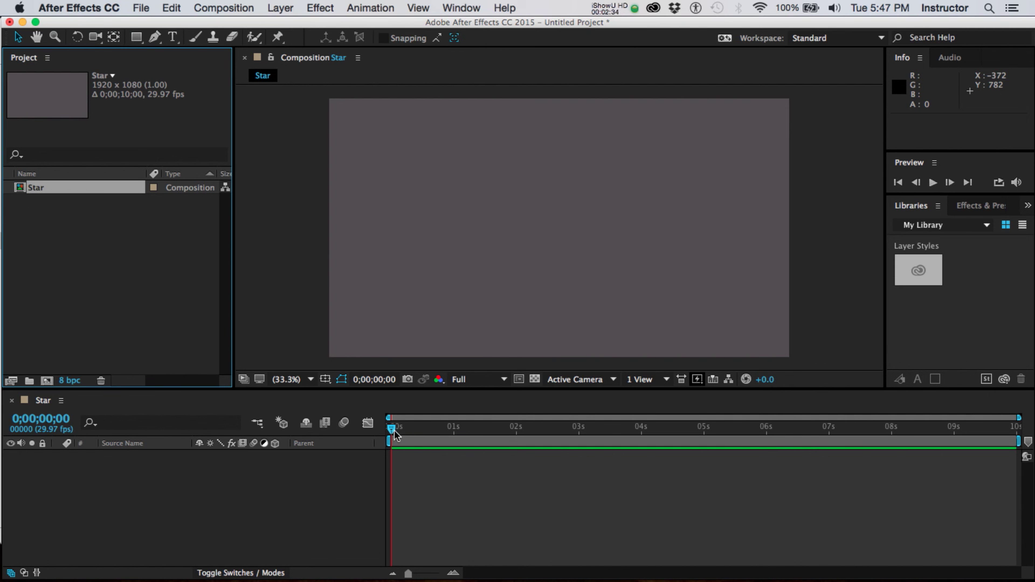
{"action": "left_click_drag", "start_coordinate": [392, 428], "coordinate": [1008, 448]}
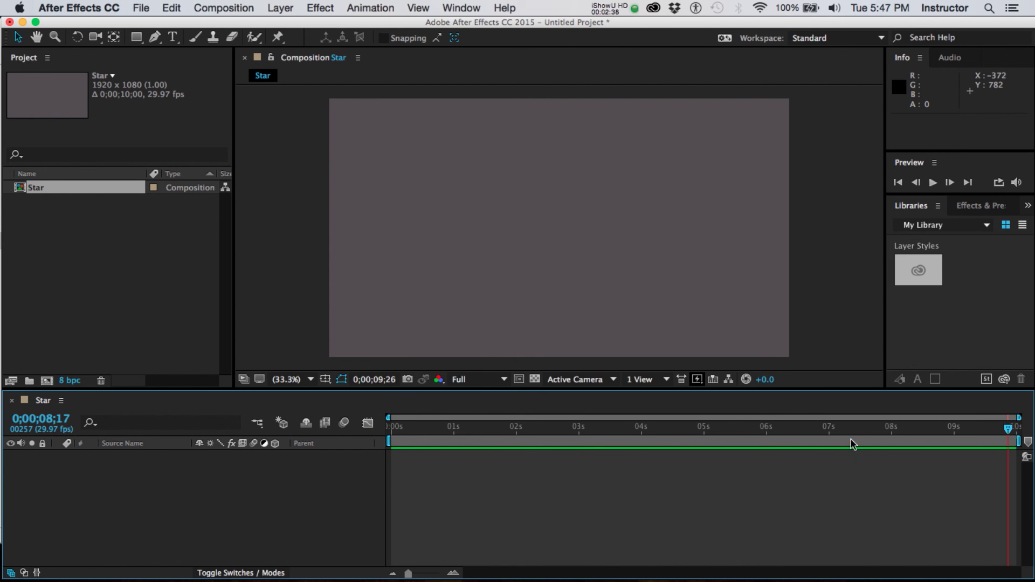
{"action": "left_click_drag", "start_coordinate": [852, 445], "coordinate": [326, 492]}
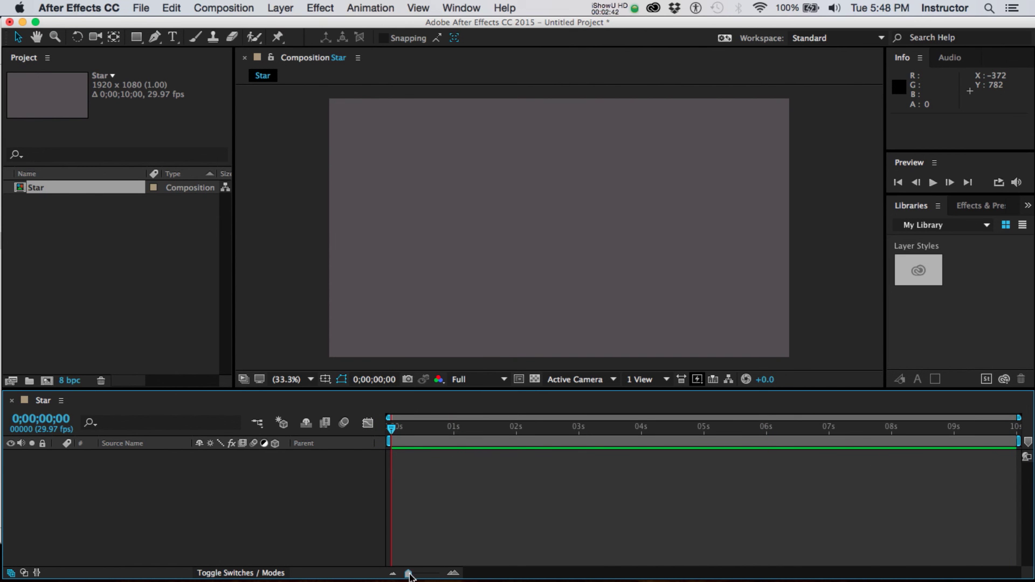
{"action": "left_click_drag", "start_coordinate": [409, 573], "coordinate": [437, 574]}
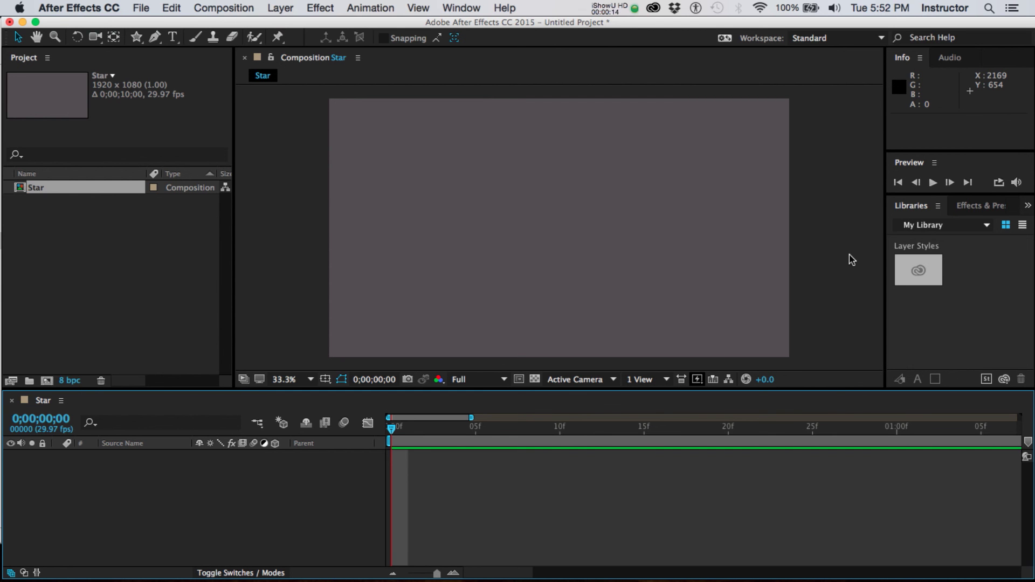
Step: Choose the Star Tool from the shape tool flyout
{"action": "left_click", "coordinate": [138, 44]}
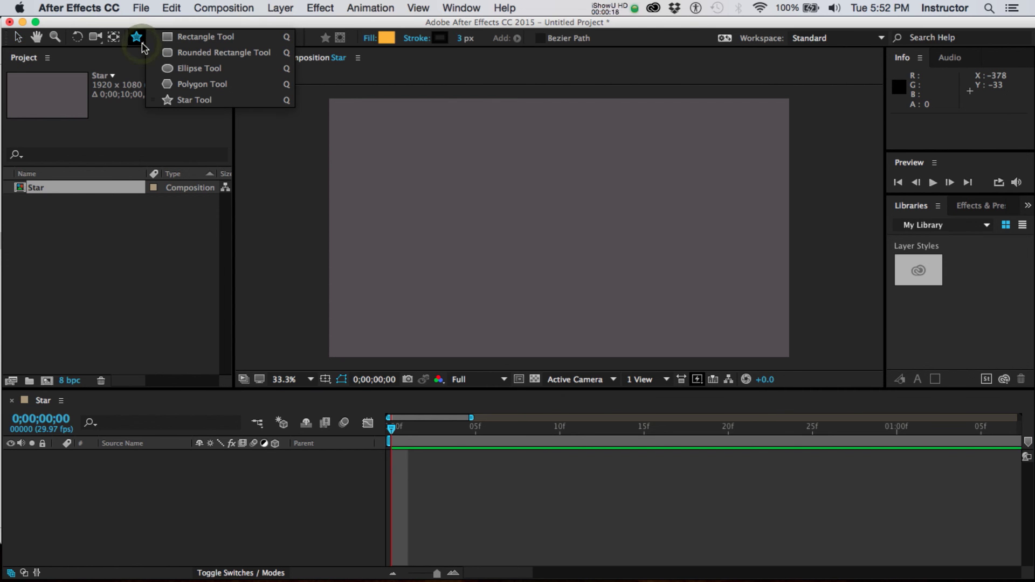
{"action": "left_click", "coordinate": [188, 38]}
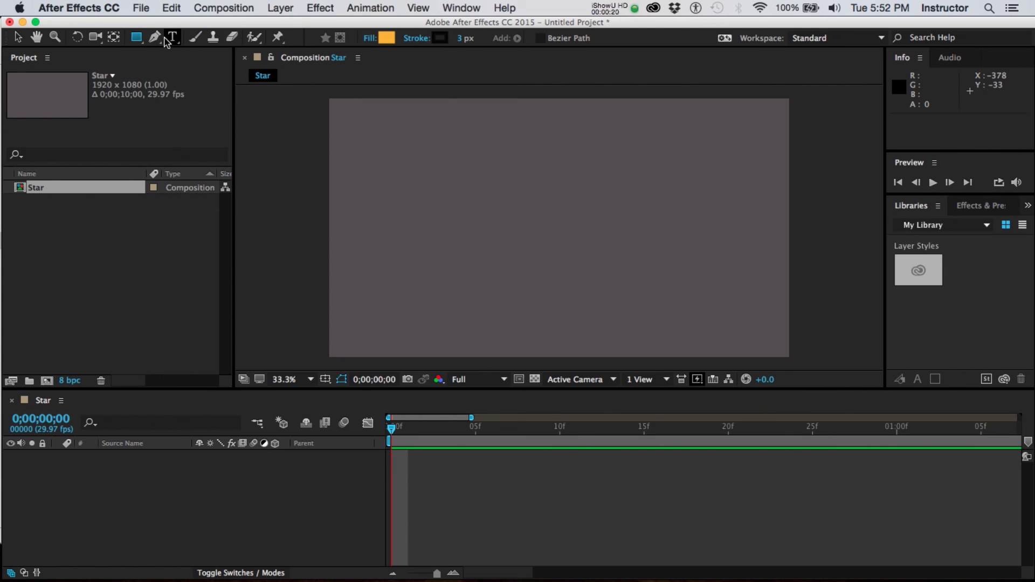
{"action": "left_click", "coordinate": [138, 37]}
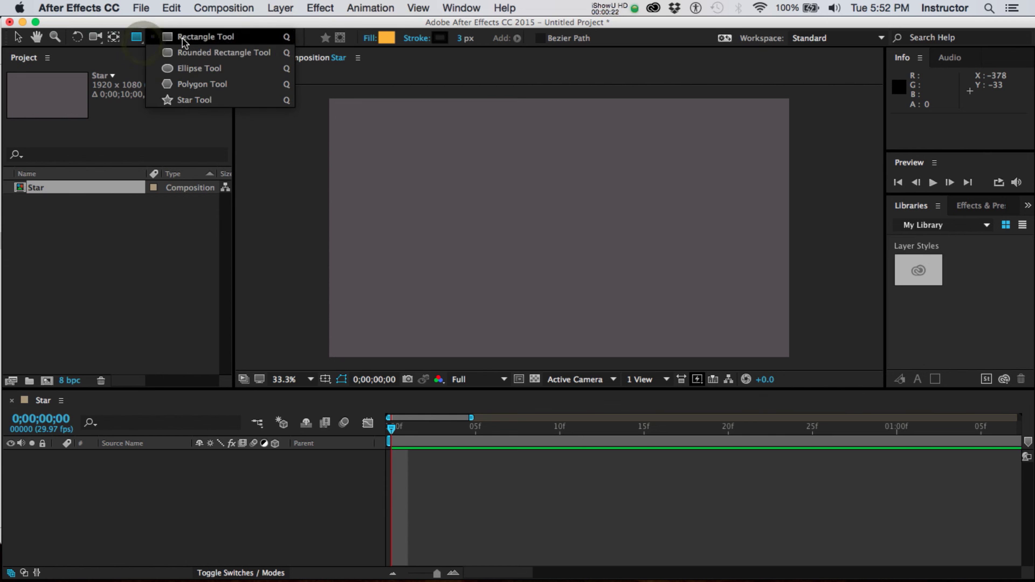
{"action": "left_click", "coordinate": [198, 103]}
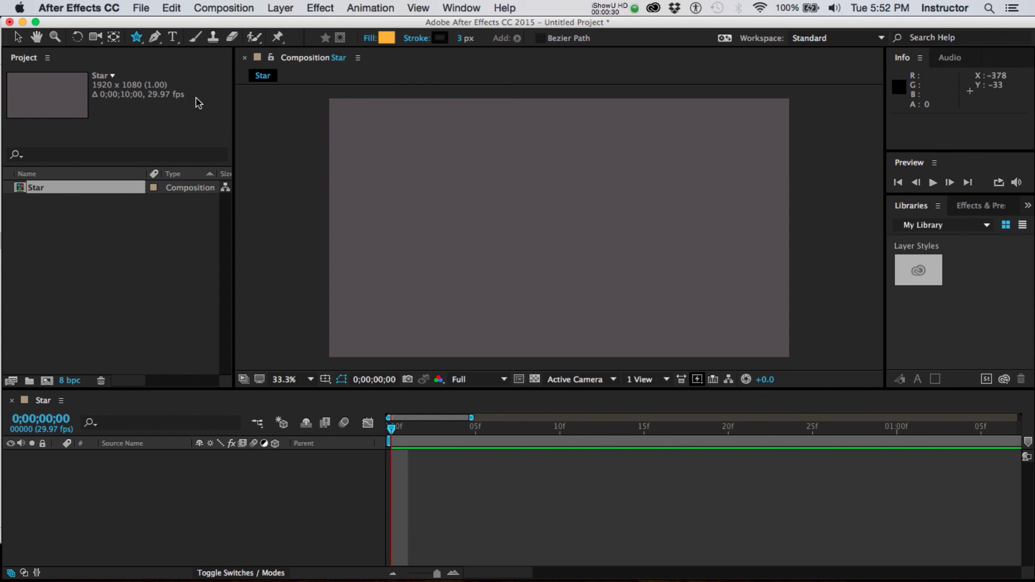
Step: Set the shape fill colour to cyan (04C3FB) and begin drawing a star near the centre
{"action": "left_click", "coordinate": [387, 38]}
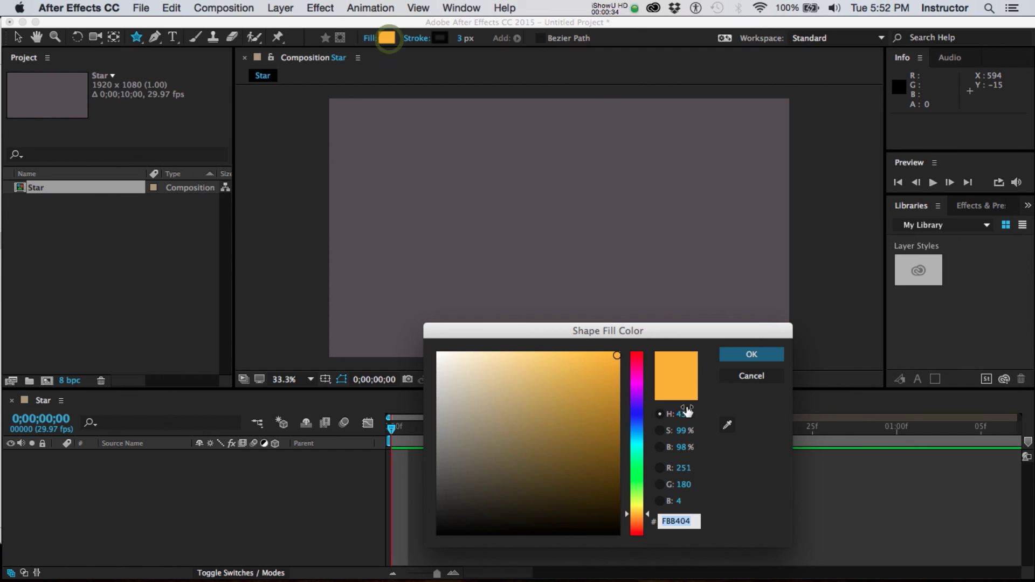
{"action": "left_click", "coordinate": [636, 438]}
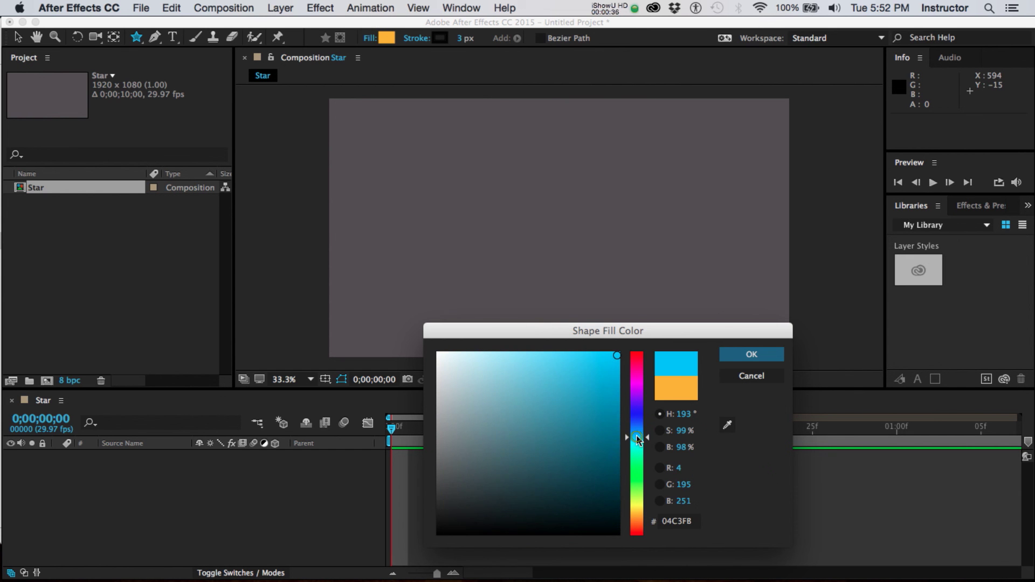
{"action": "left_click", "coordinate": [728, 355]}
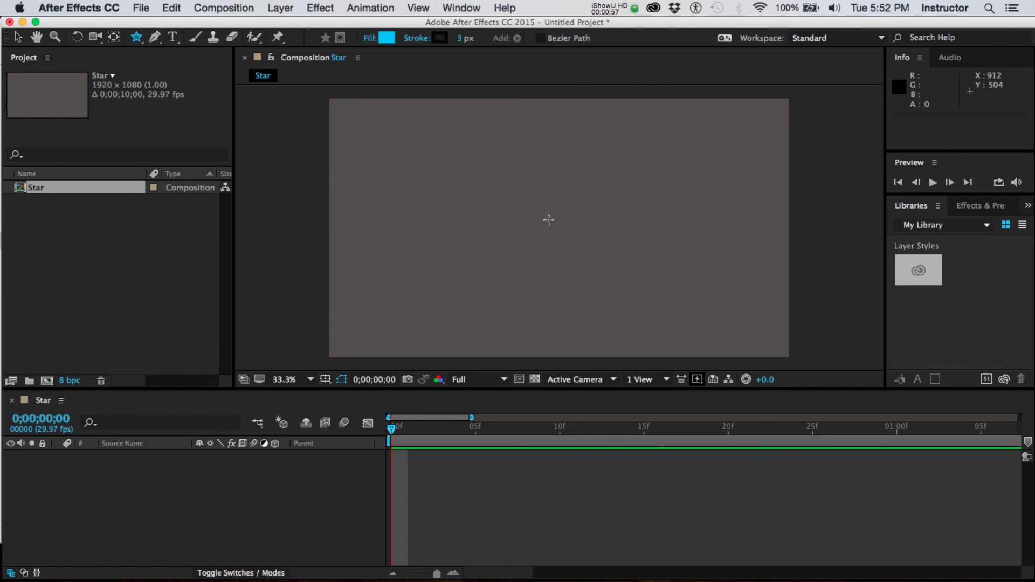
{"action": "mouse_move", "coordinate": [549, 220]}
{"action": "left_mouse_down"}
{"action": "mouse_move", "coordinate": [572, 172]}
{"action": "mouse_move", "coordinate": [590, 215]}
{"action": "mouse_move", "coordinate": [550, 172]}
{"action": "mouse_move", "coordinate": [599, 214]}
{"action": "mouse_move", "coordinate": [594, 206]}
{"action": "left_mouse_up"}
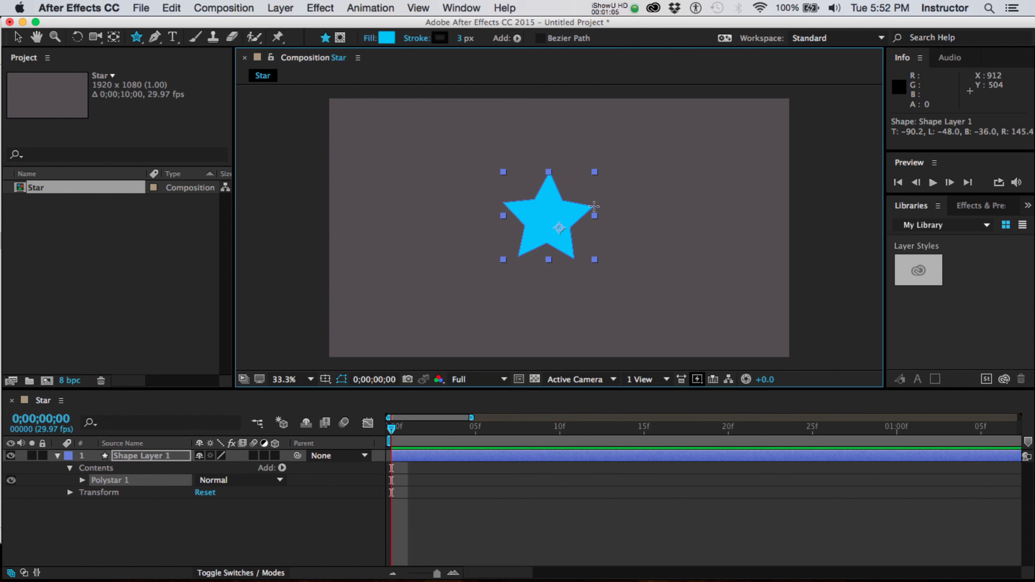
Step: Finish placing the cyan star, then switch to the Selection Tool and select Shape Layer 1
{"action": "left_click_drag", "start_coordinate": [595, 206], "coordinate": [595, 208]}
{"action": "left_click", "coordinate": [18, 36]}
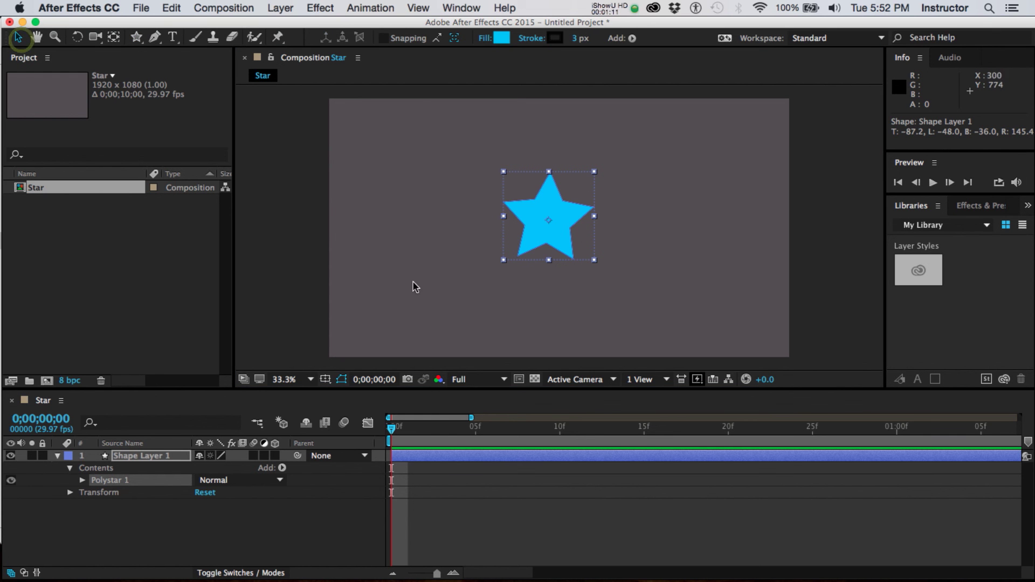
{"action": "left_click", "coordinate": [556, 233]}
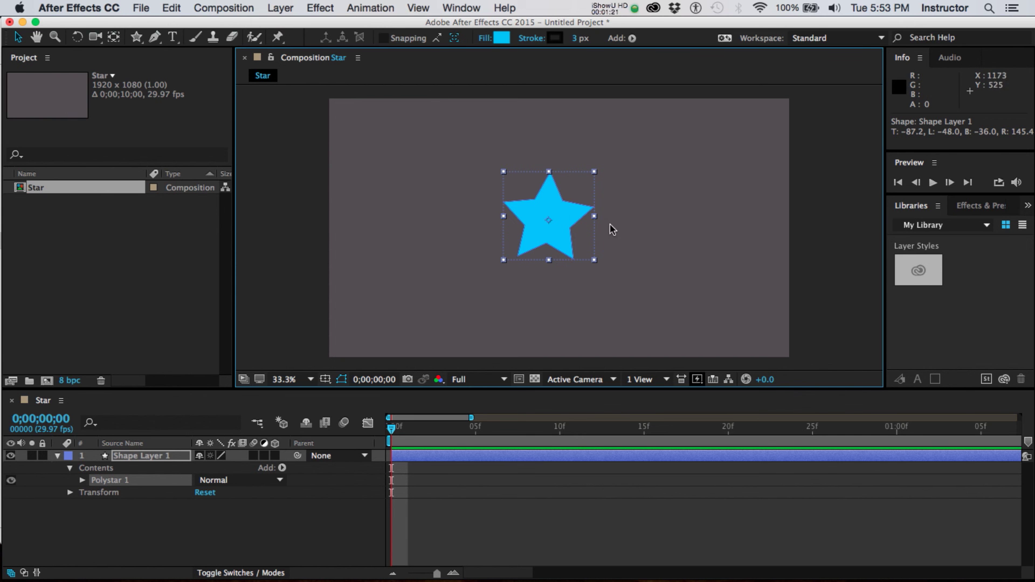
{"action": "left_click", "coordinate": [26, 188]}
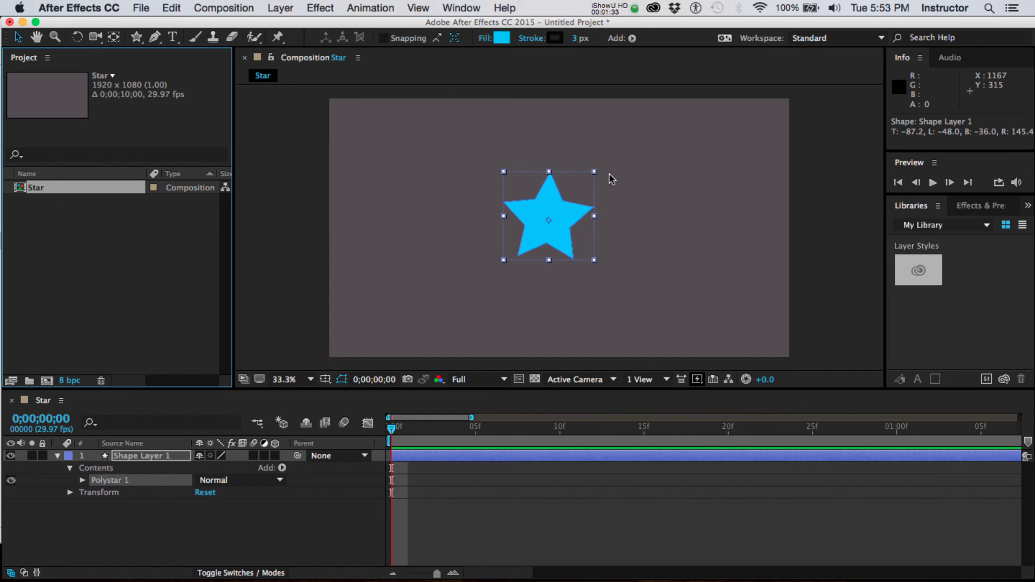
{"action": "left_click", "coordinate": [155, 458]}
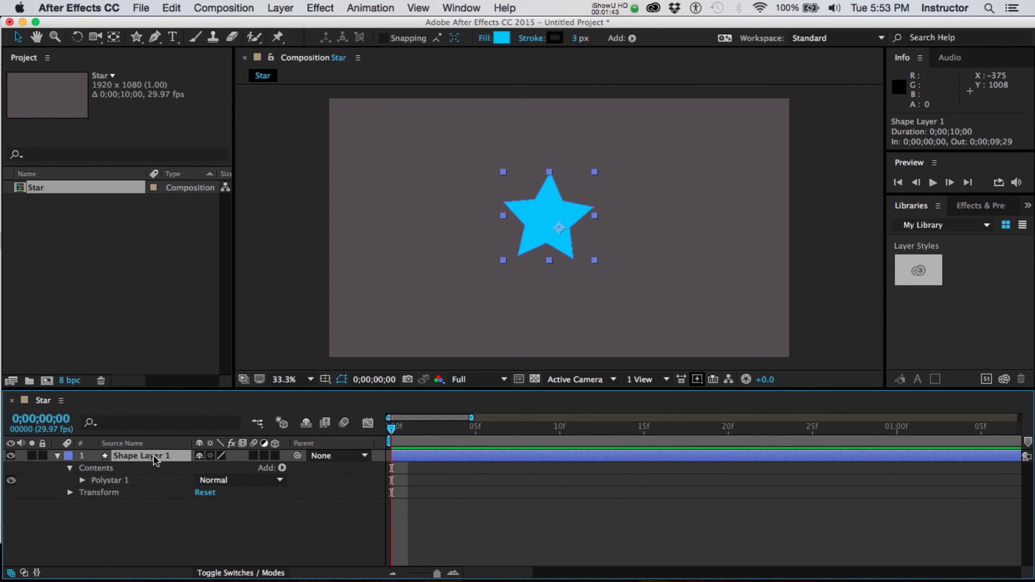
Step: Rename Shape Layer 1 to 'Star' in the Timeline
{"action": "right_click", "coordinate": [155, 457]}
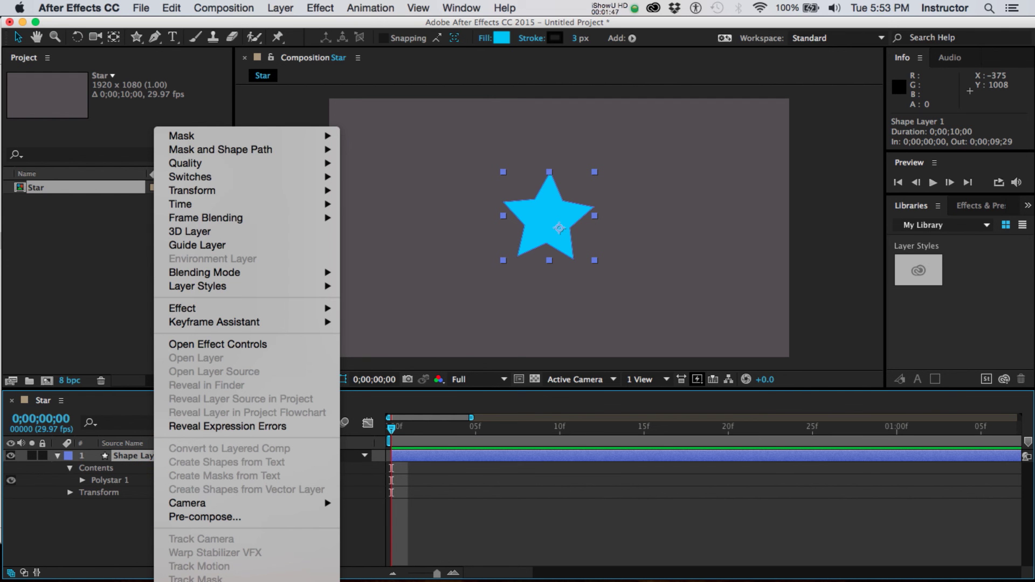
{"action": "key", "text": "Escape"}
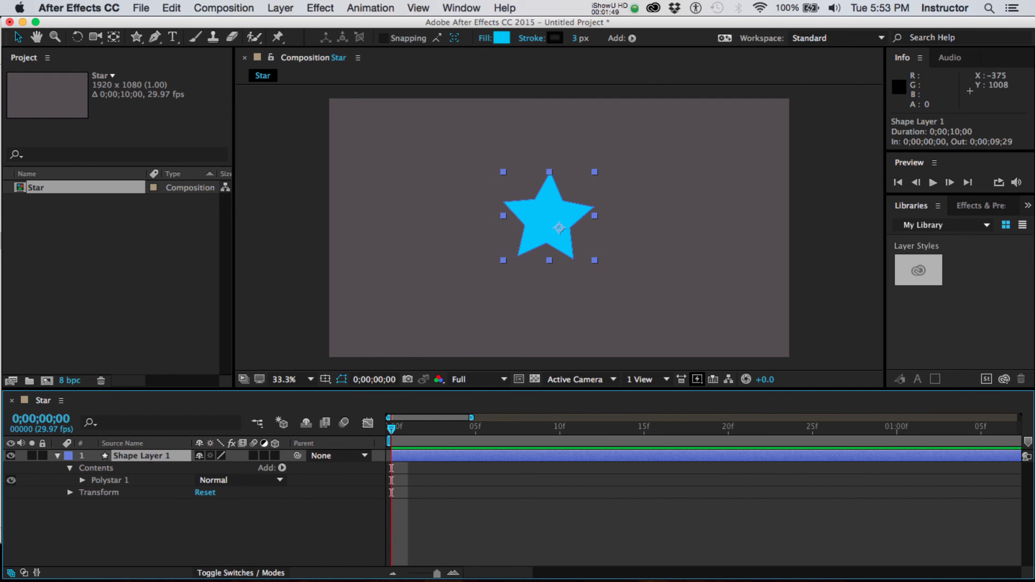
{"action": "key", "text": "Return"}
{"action": "type", "text": "Star"}
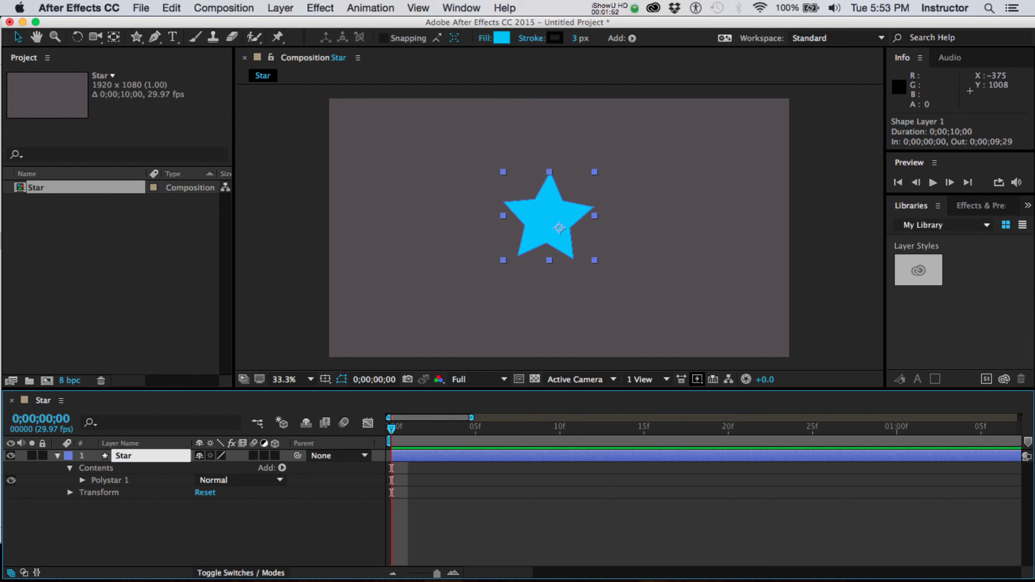
{"action": "key", "text": "Return"}
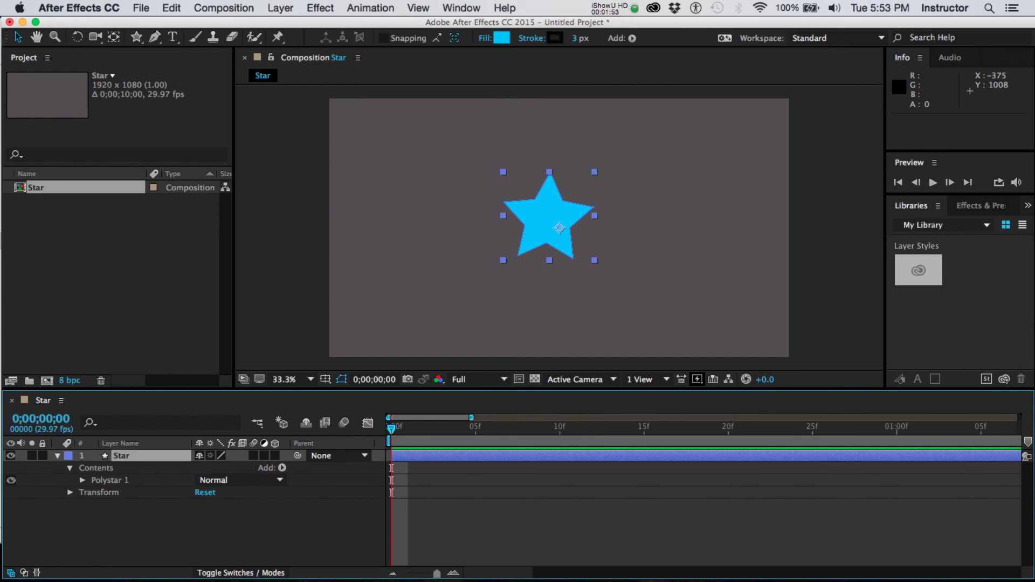